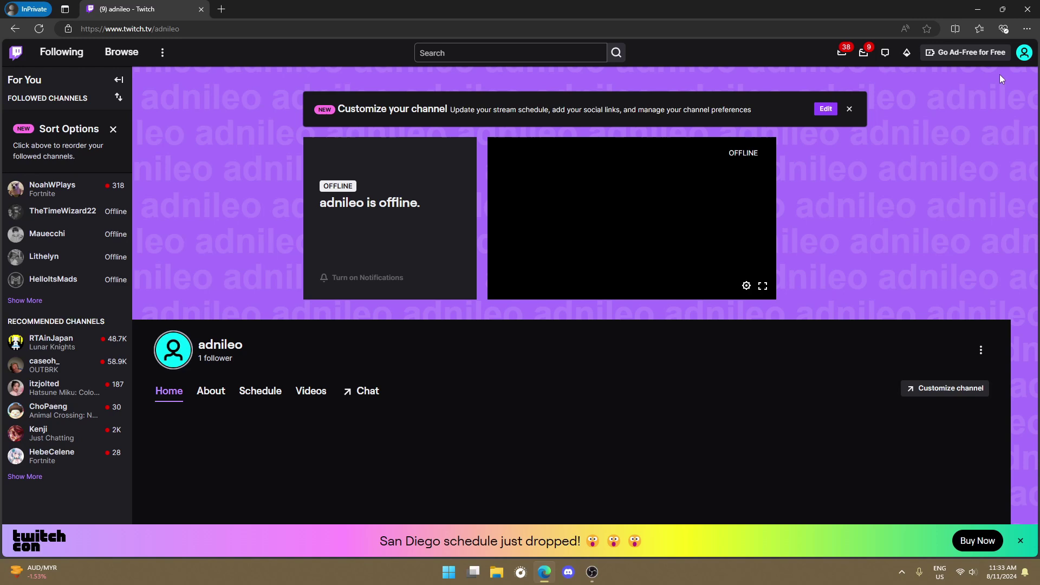
From the account menu, reach the Creator Dashboard's Settings > Moderation and open AutoMod Rulesets.
{"action": "left_click", "coordinate": [1024, 54]}
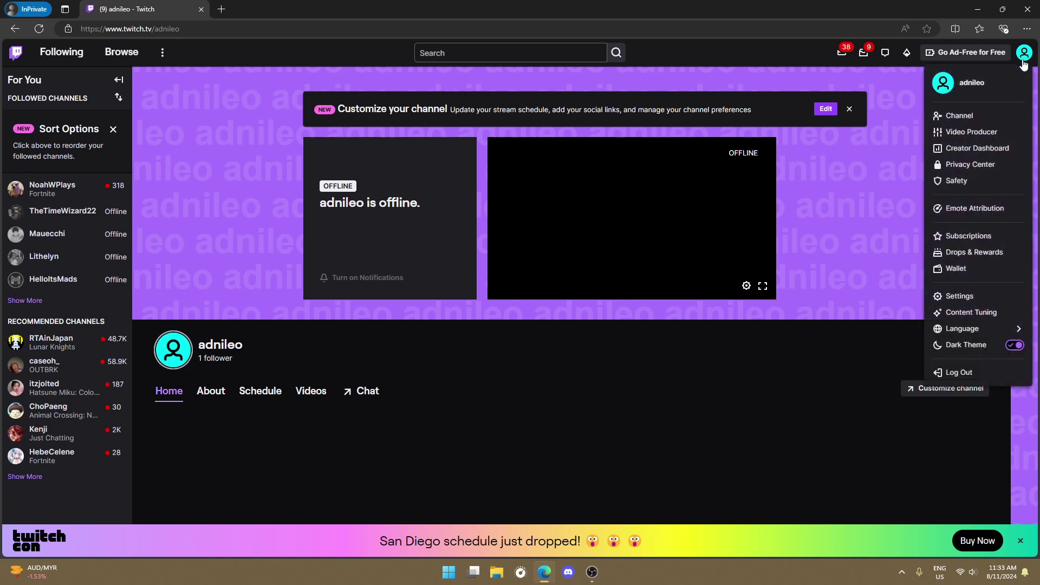
{"action": "left_click", "coordinate": [977, 148]}
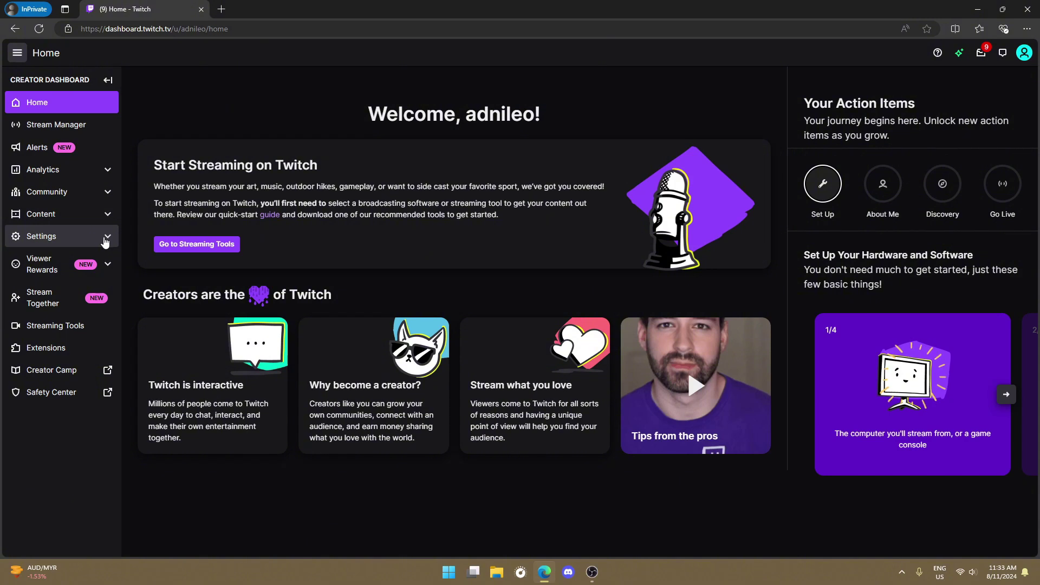
{"action": "left_click", "coordinate": [106, 240]}
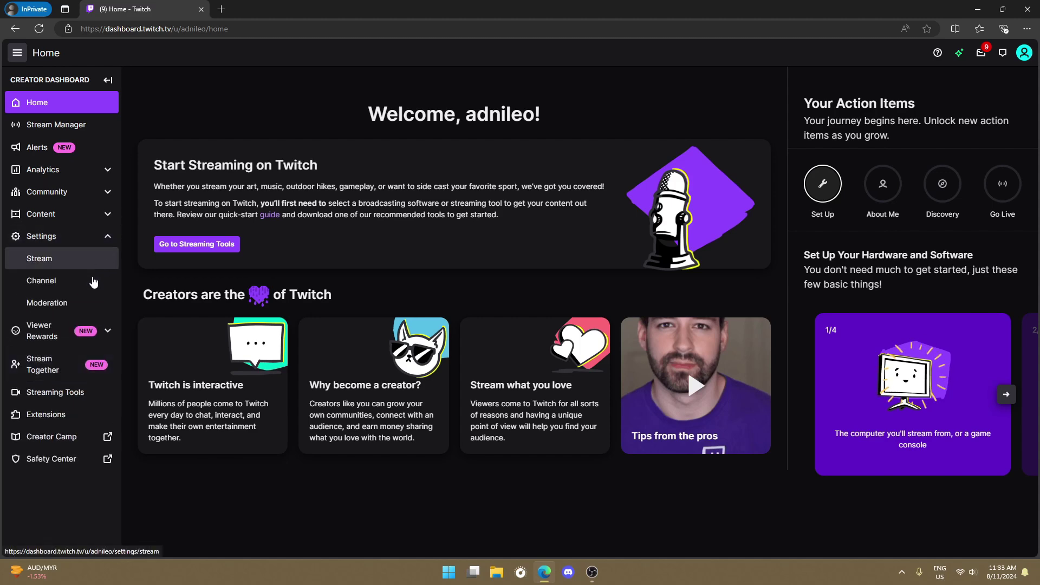
{"action": "left_click", "coordinate": [82, 308]}
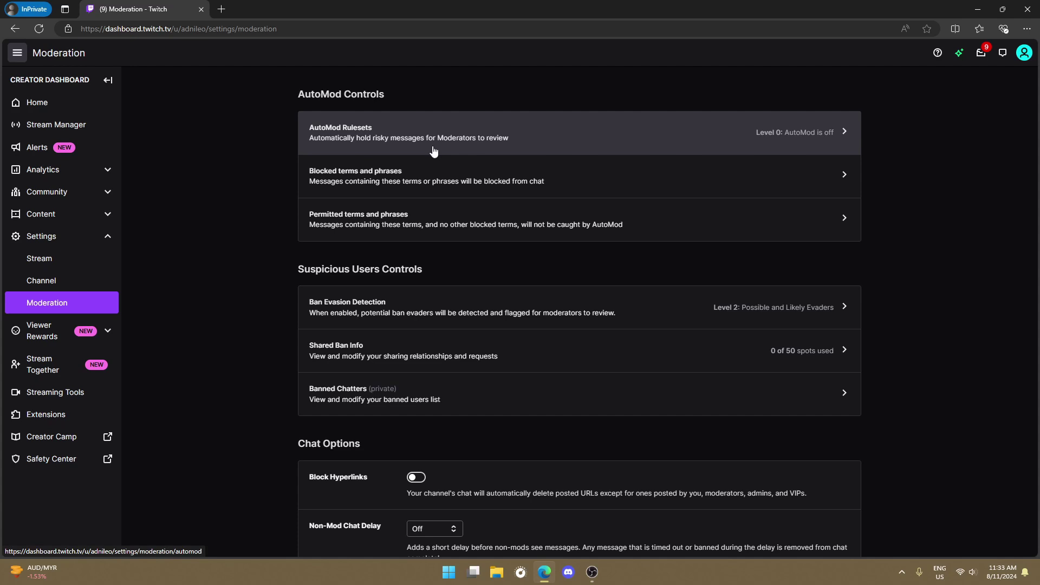
{"action": "left_click", "coordinate": [825, 141]}
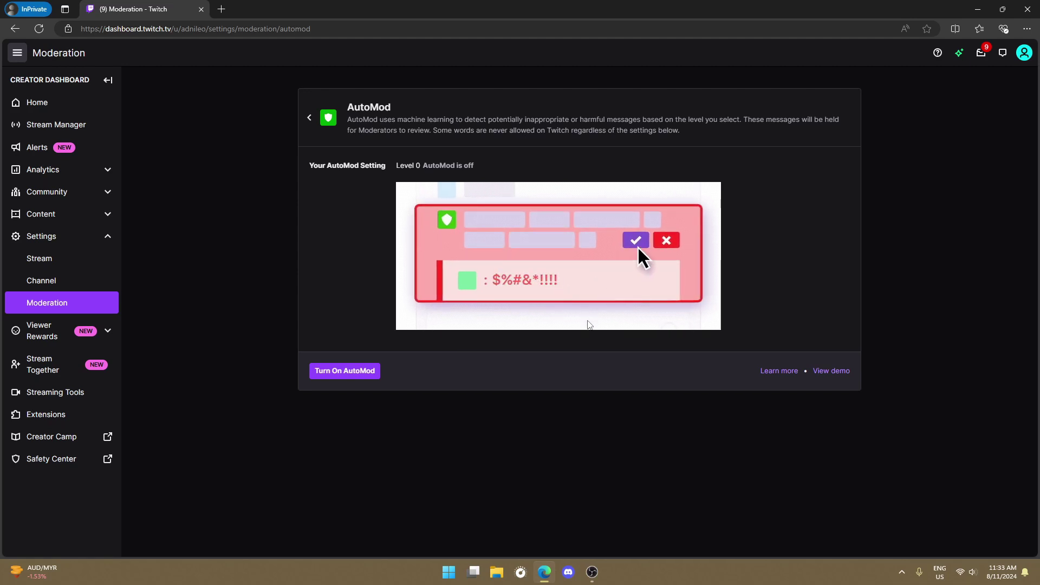
Turn AutoMod on at Level 1 with Aggression left at Less filtering, then return to Moderation settings.
{"action": "left_click", "coordinate": [359, 376]}
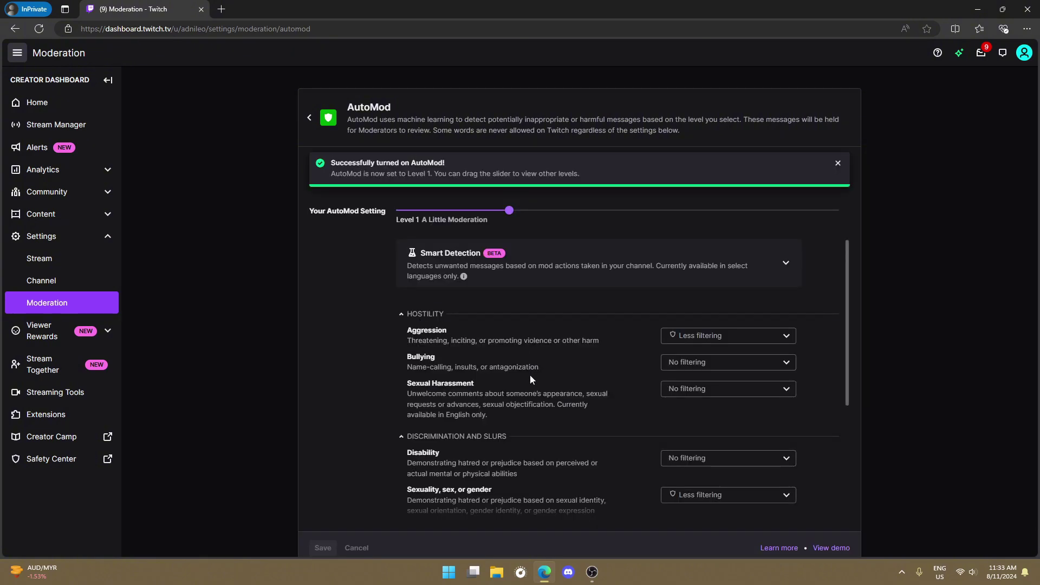
{"action": "scroll", "coordinate": [530, 375], "scroll_direction": "down", "scroll_amount": 1}
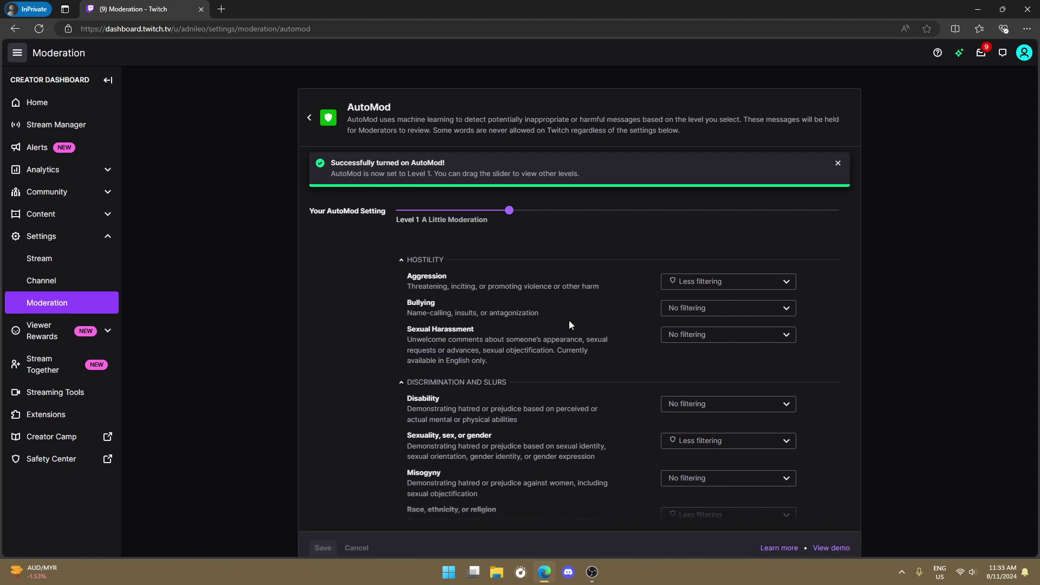
{"action": "left_click", "coordinate": [734, 286]}
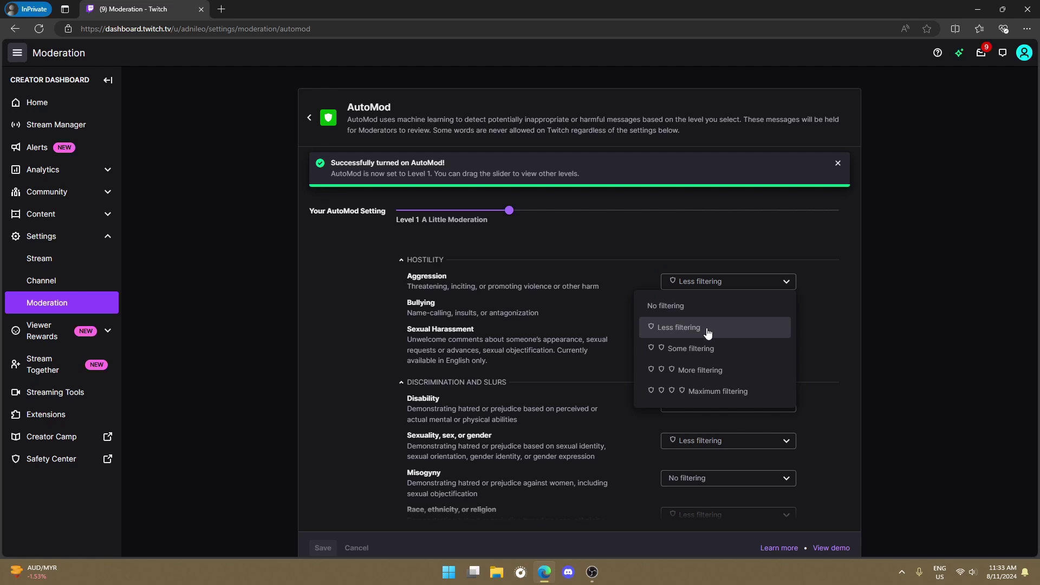
{"action": "left_click", "coordinate": [807, 358]}
{"action": "scroll", "coordinate": [726, 390], "scroll_direction": "down", "scroll_amount": 4}
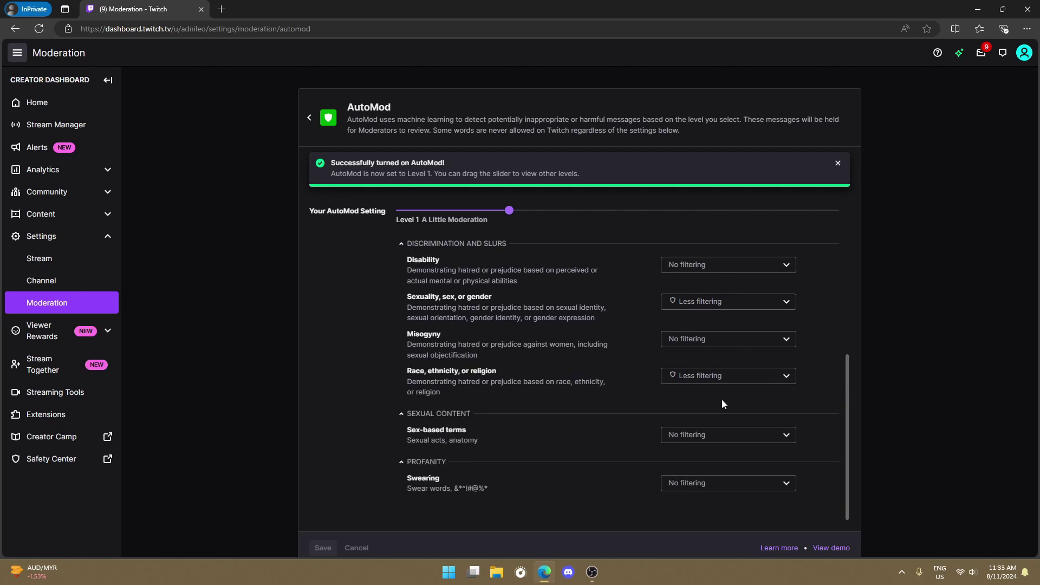
{"action": "left_click", "coordinate": [309, 88]}
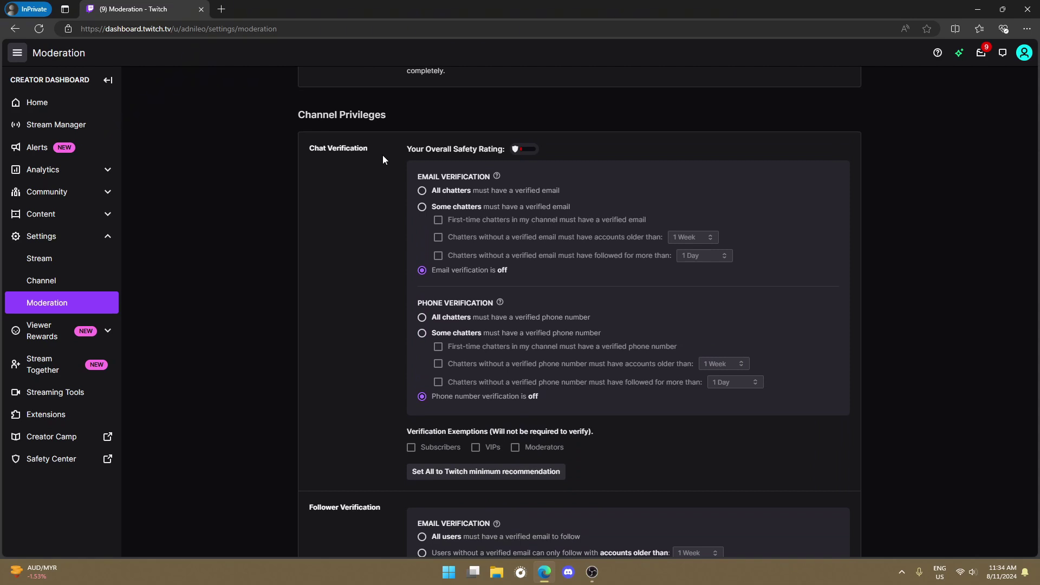
Set Chat Verification to verified email for All chatters and verified phone for Some chatters, then open Stream Manager.
{"action": "left_click", "coordinate": [422, 191]}
{"action": "left_click", "coordinate": [422, 333]}
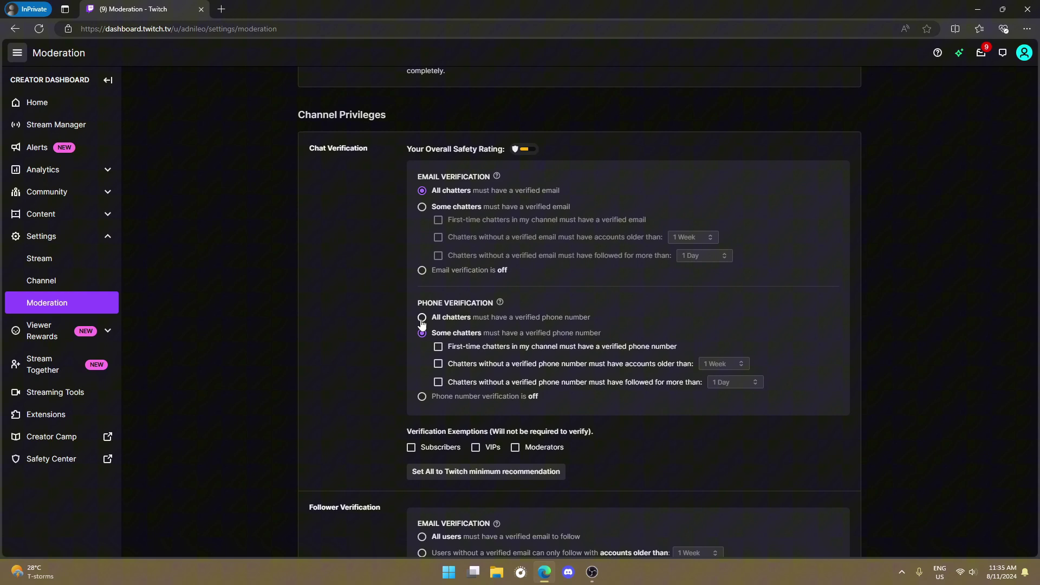
{"action": "scroll", "coordinate": [423, 323], "scroll_direction": "down", "scroll_amount": 9}
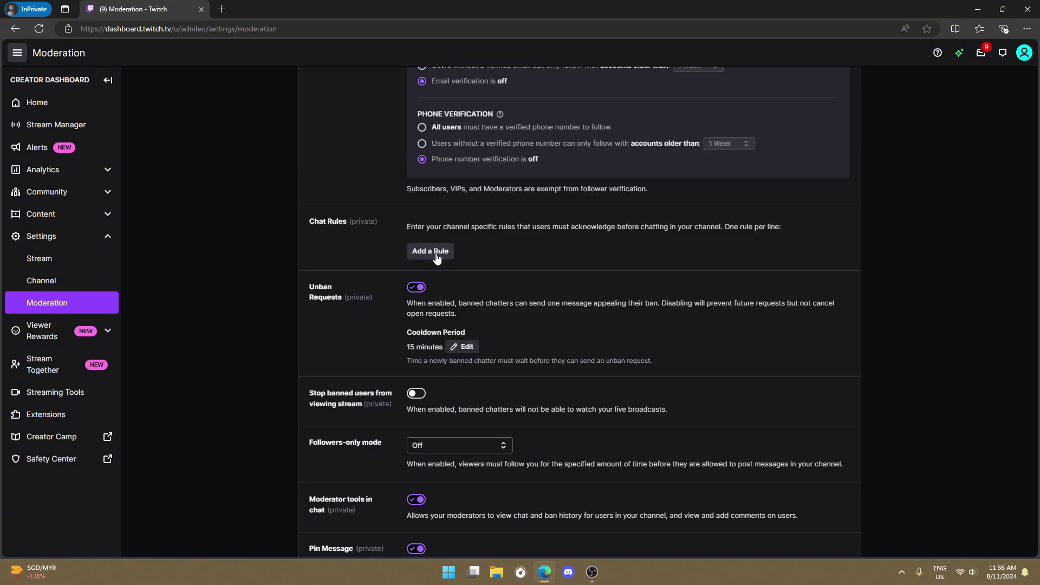
{"action": "scroll", "coordinate": [448, 404], "scroll_direction": "down", "scroll_amount": 1}
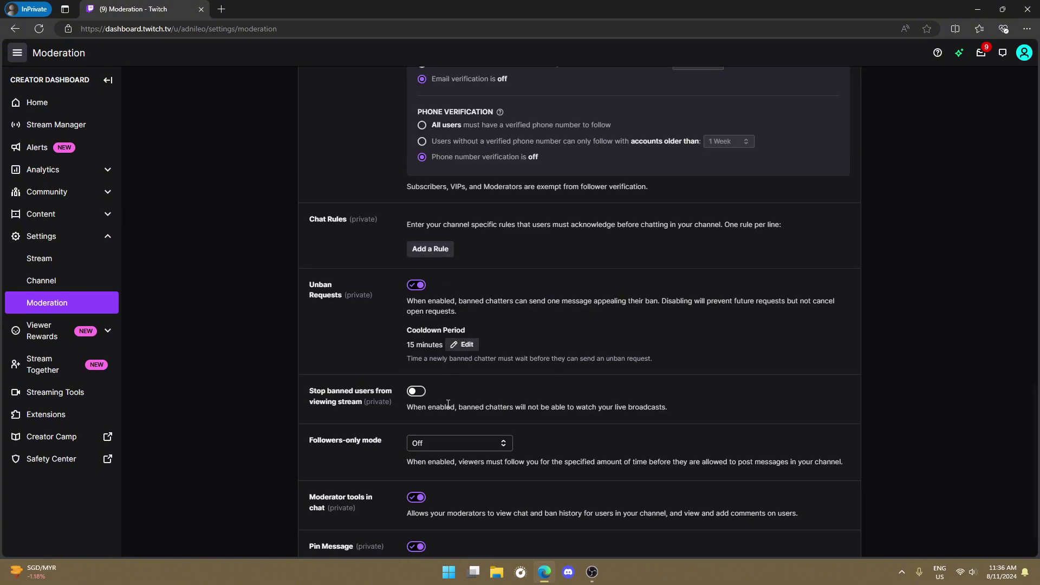
{"action": "scroll", "coordinate": [447, 404], "scroll_direction": "up", "scroll_amount": 2}
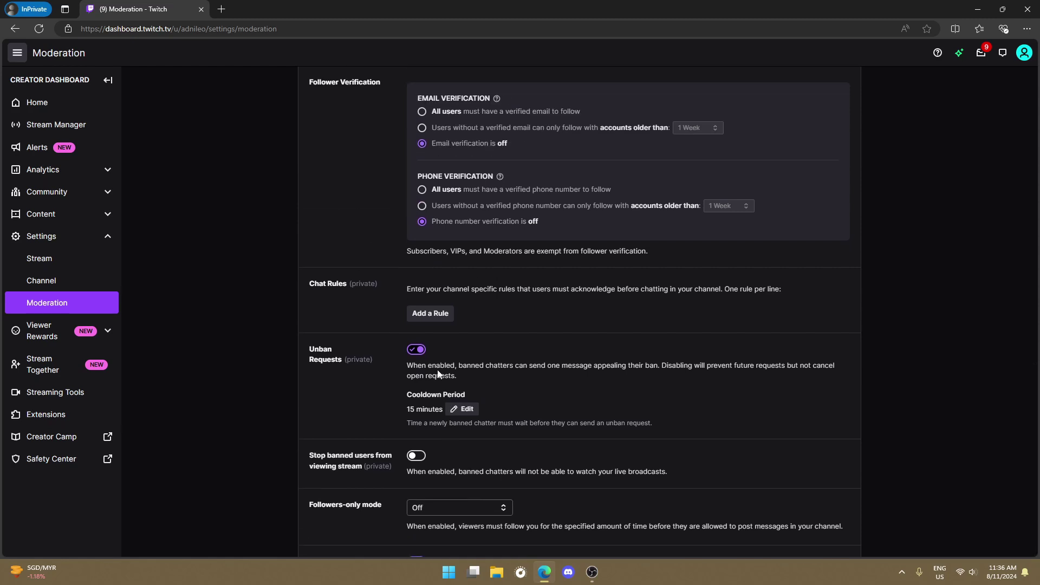
{"action": "scroll", "coordinate": [438, 374], "scroll_direction": "up", "scroll_amount": 3}
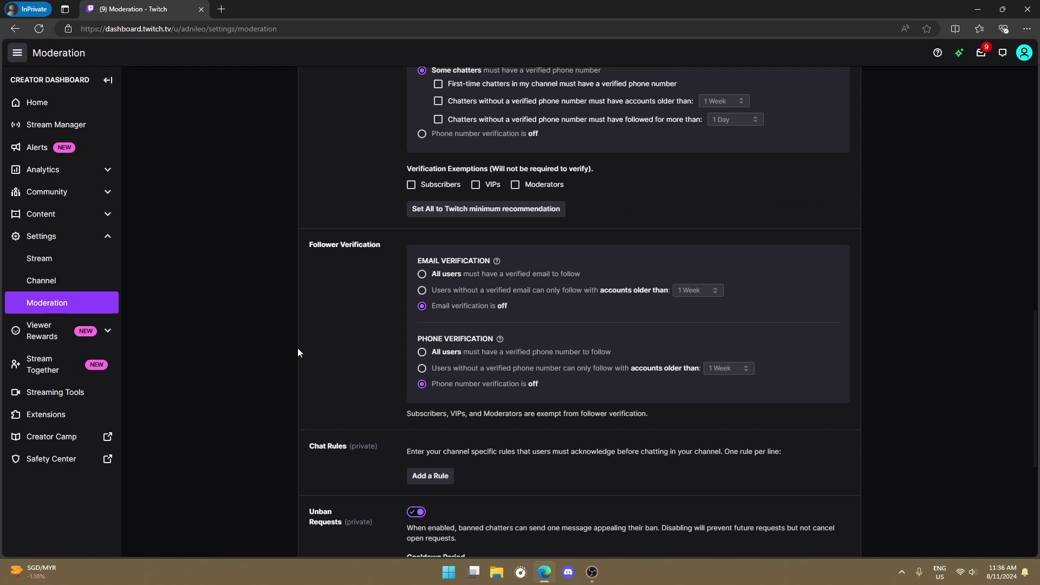
{"action": "left_click", "coordinate": [76, 132]}
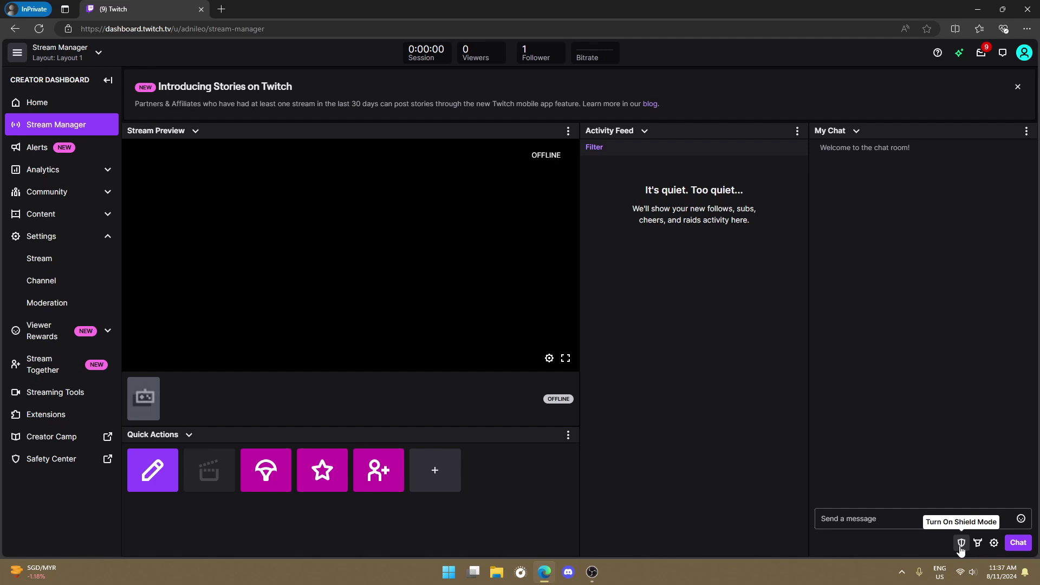
Open the Chat Settings panel from the gear icon below the Stream Manager chat.
{"action": "left_click", "coordinate": [994, 543]}
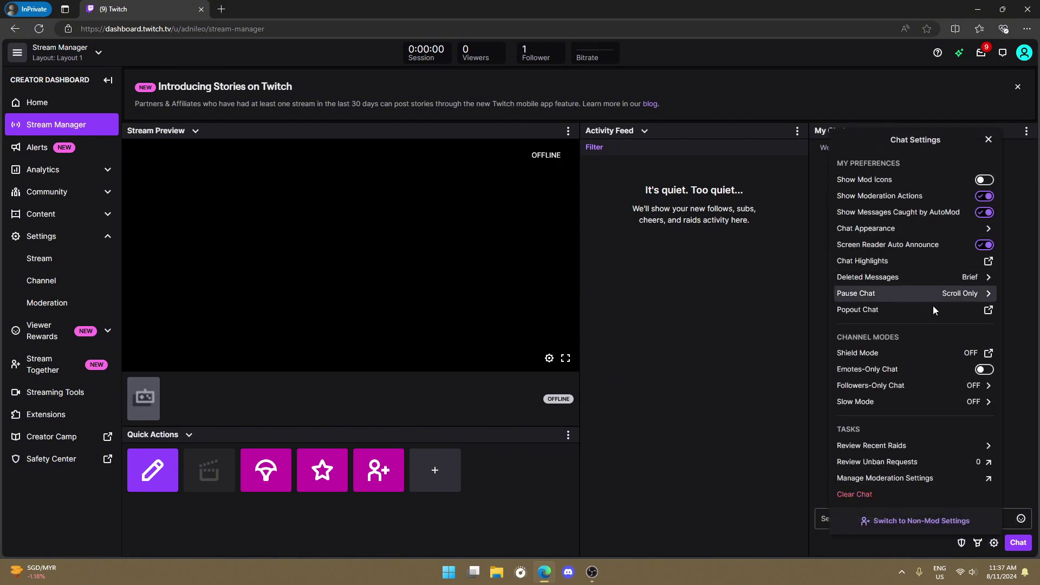
Add No First-Time Chatters, Emote-Only Chat and 1-month followers-only chat to the Shield Mode preset.
{"action": "left_click", "coordinate": [989, 354]}
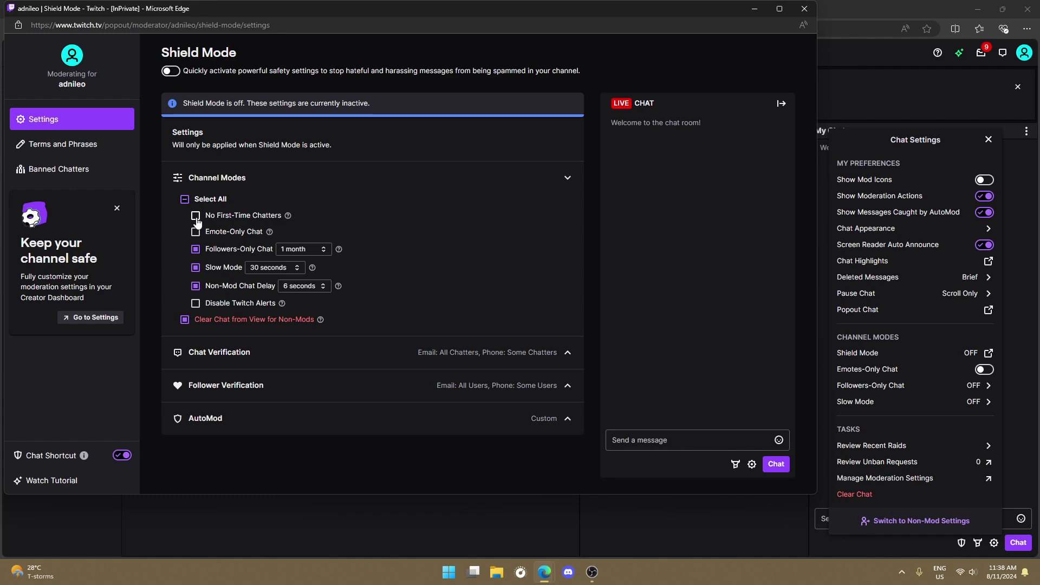
{"action": "left_click", "coordinate": [196, 216]}
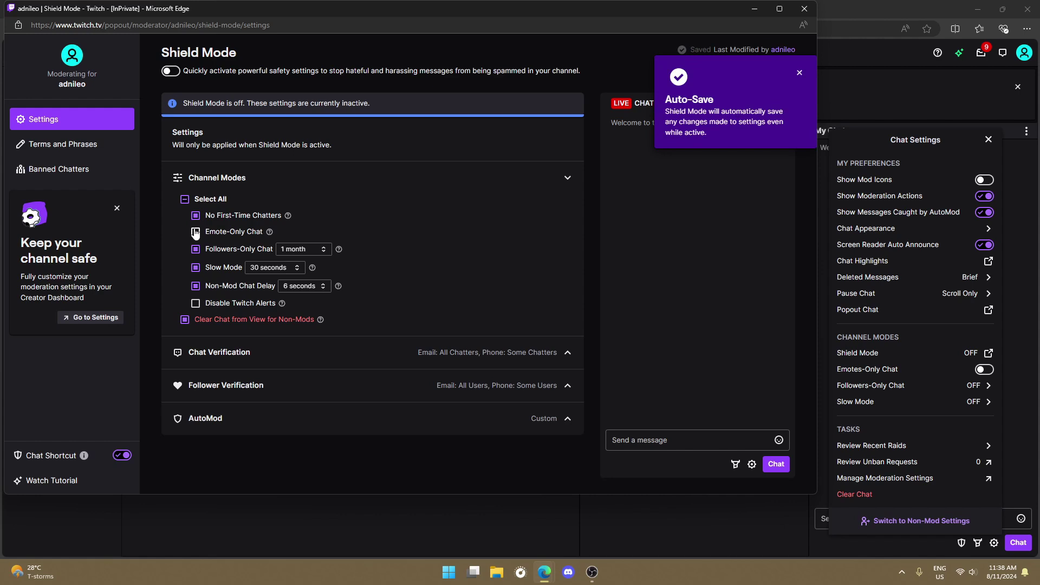
{"action": "left_click", "coordinate": [197, 238]}
{"action": "left_click", "coordinate": [323, 252]}
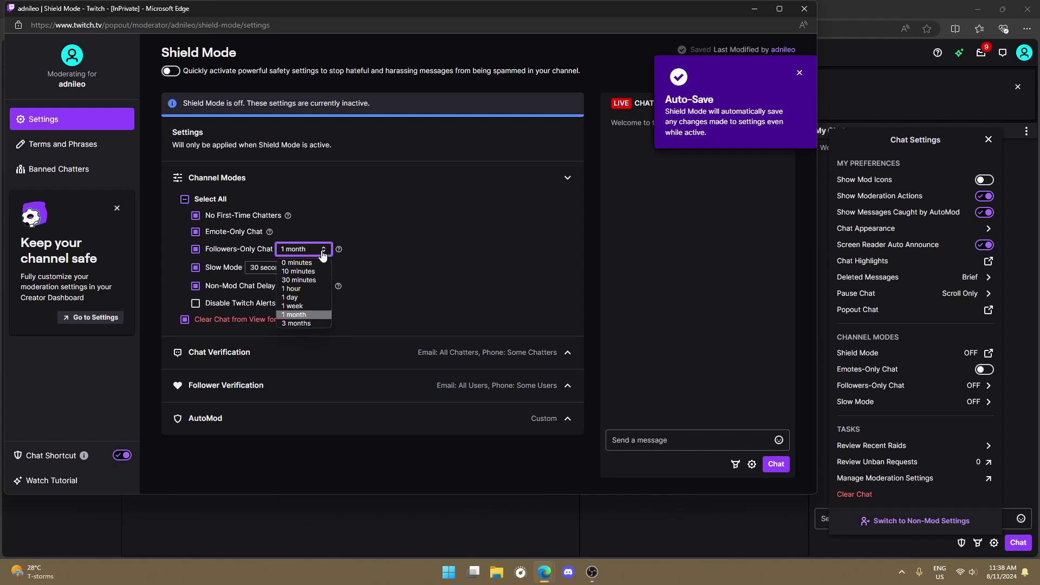
{"action": "left_click", "coordinate": [368, 261]}
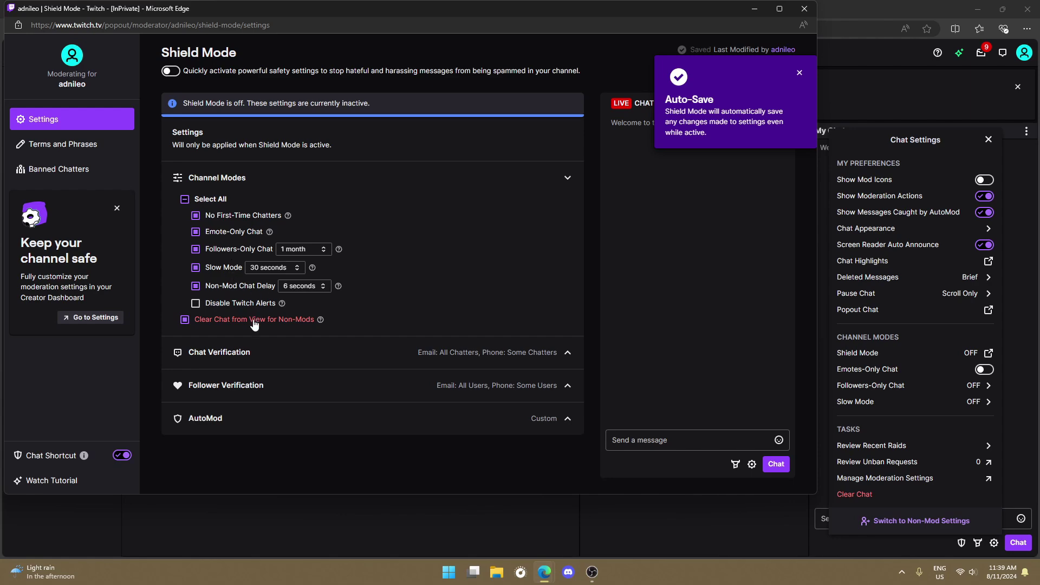
Set Shield Mode chat and follower verification to All, then leave the settings window.
{"action": "left_click", "coordinate": [567, 360]}
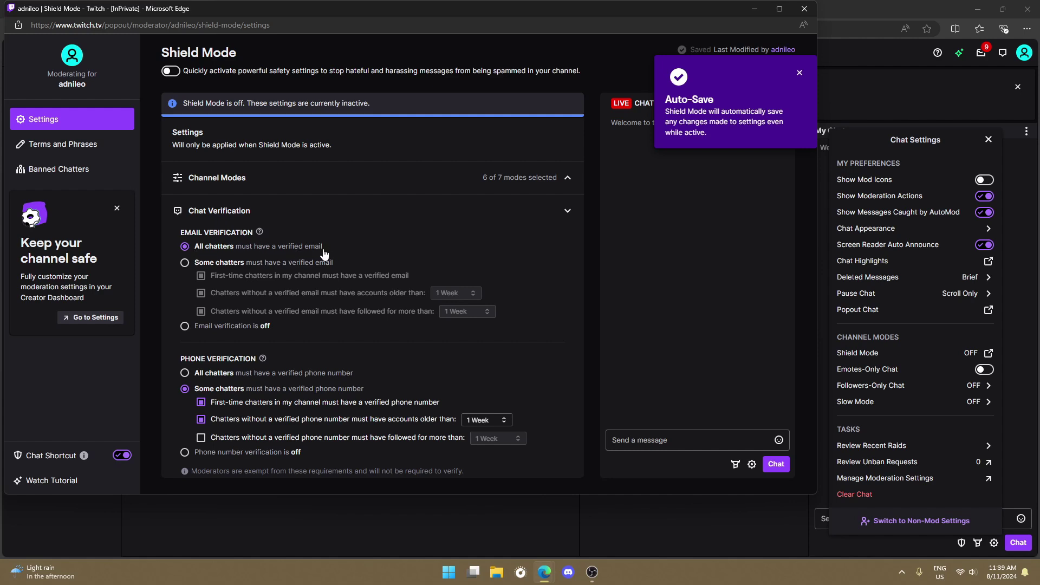
{"action": "scroll", "coordinate": [280, 369], "scroll_direction": "down", "scroll_amount": 1}
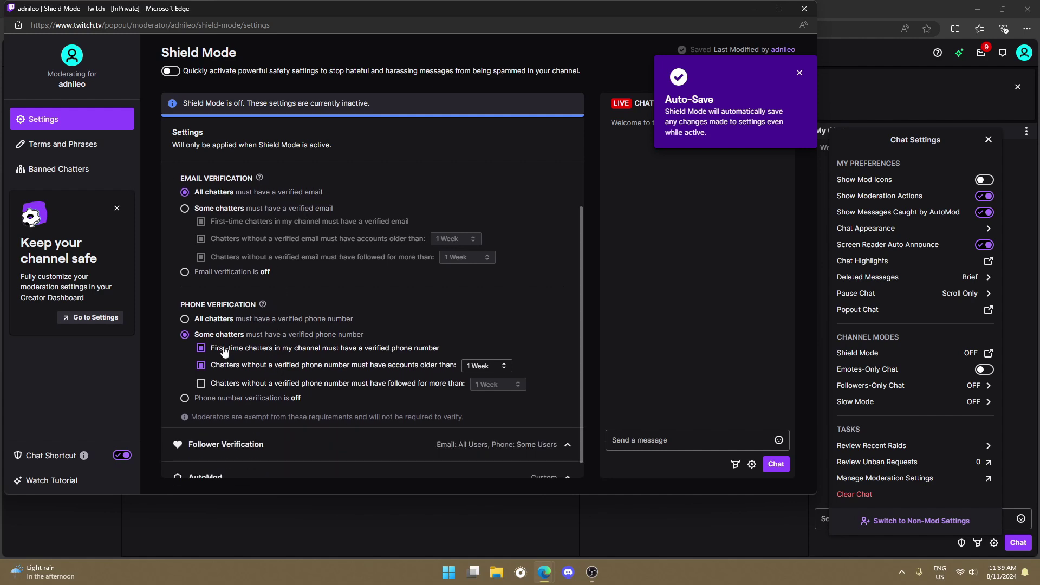
{"action": "left_click", "coordinate": [242, 321]}
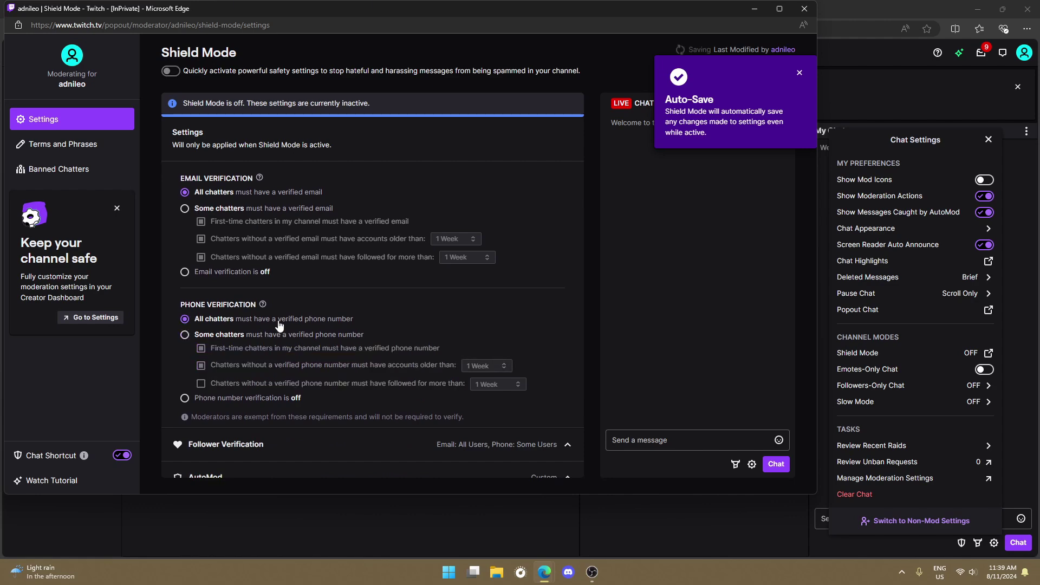
{"action": "scroll", "coordinate": [379, 325], "scroll_direction": "down", "scroll_amount": 1}
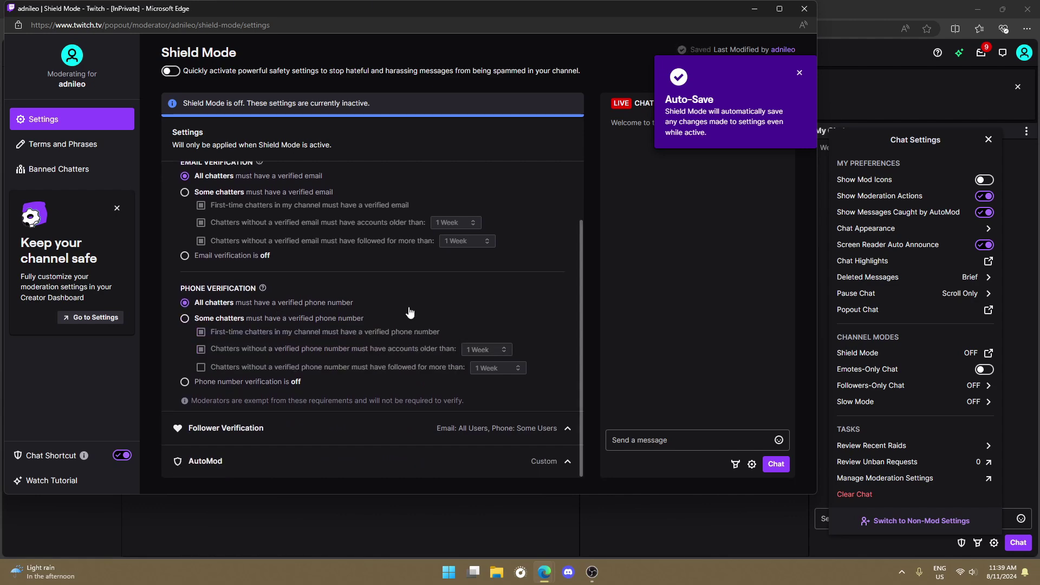
{"action": "left_click", "coordinate": [561, 429]}
{"action": "left_click", "coordinate": [208, 356]}
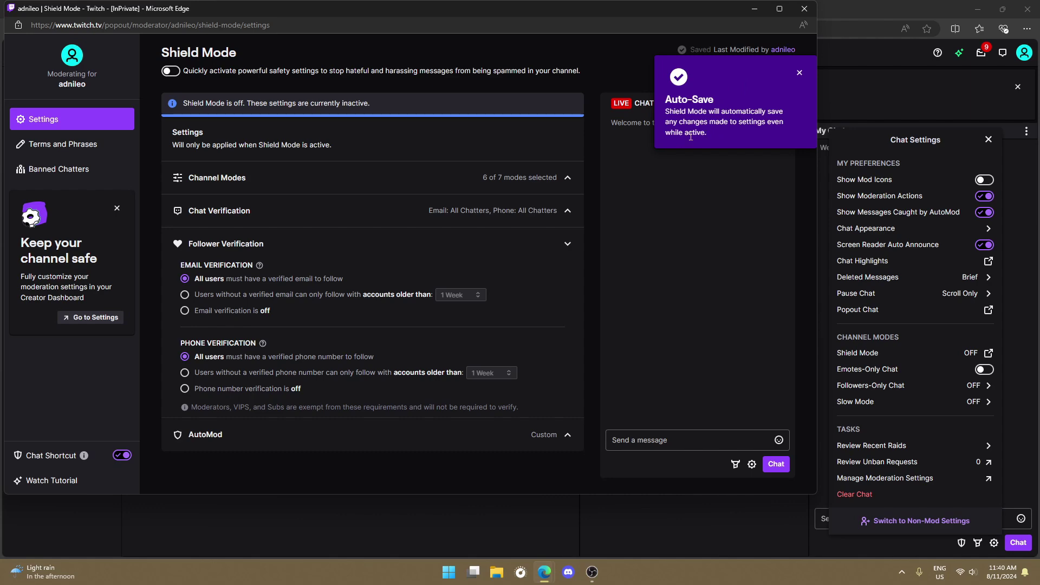
{"action": "key", "text": "alt+Tab"}
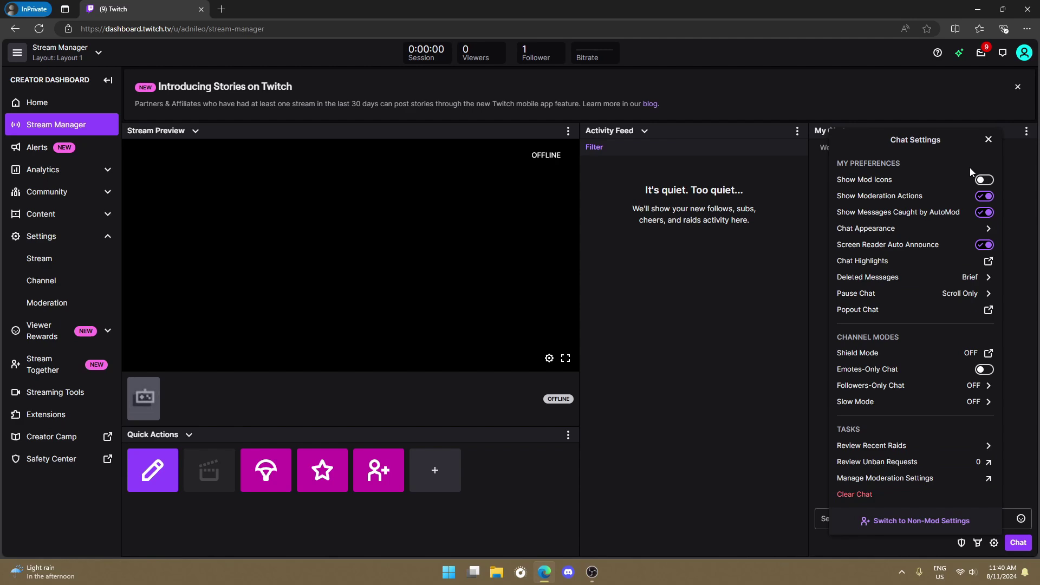
Close Chat Settings, turn on and confirm Shield Mode, then reopen its settings window.
{"action": "left_click", "coordinate": [988, 139]}
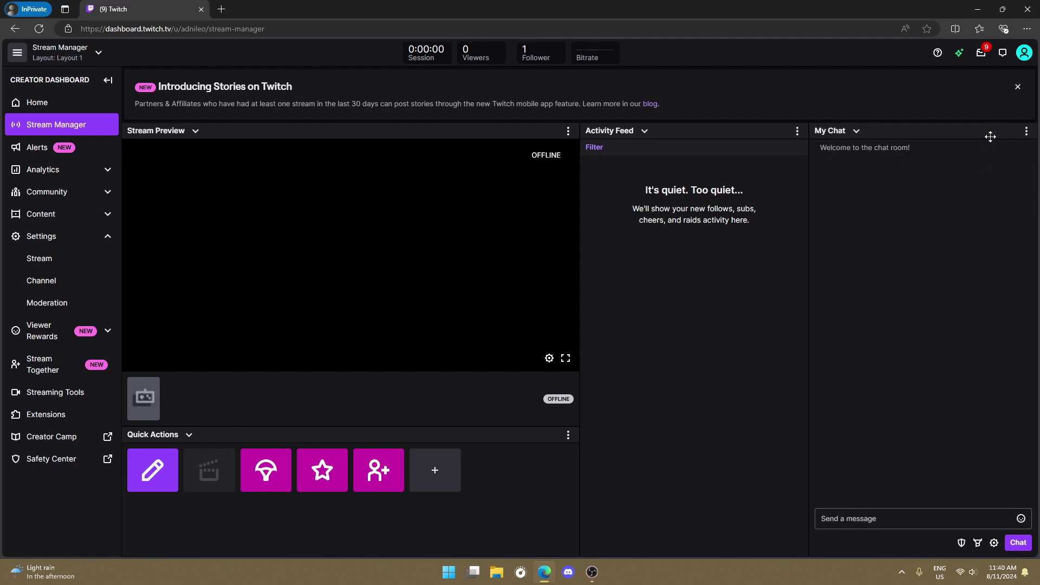
{"action": "left_click", "coordinate": [961, 544]}
{"action": "left_click", "coordinate": [550, 373]}
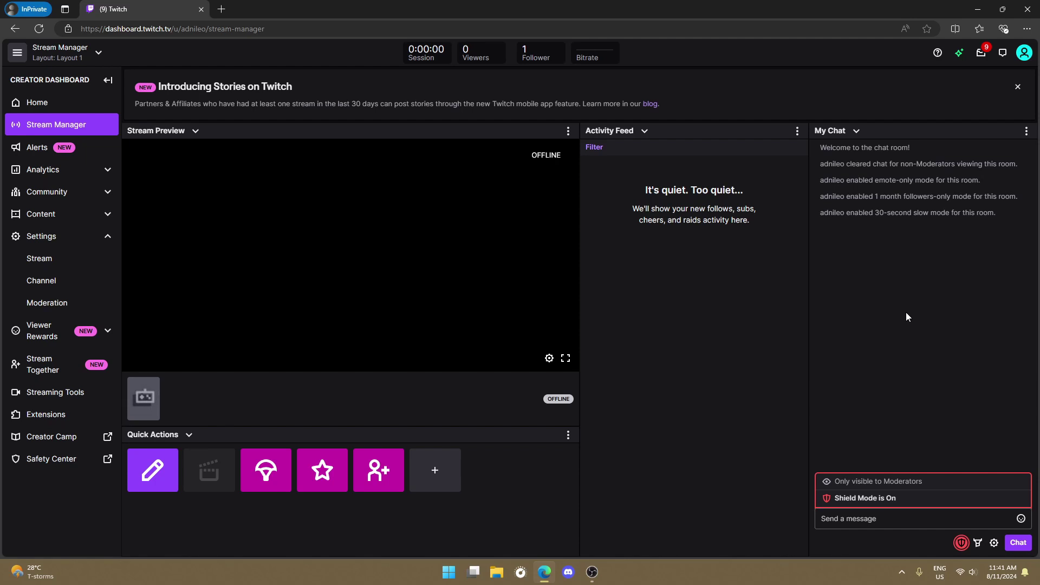
{"action": "left_click", "coordinate": [961, 544]}
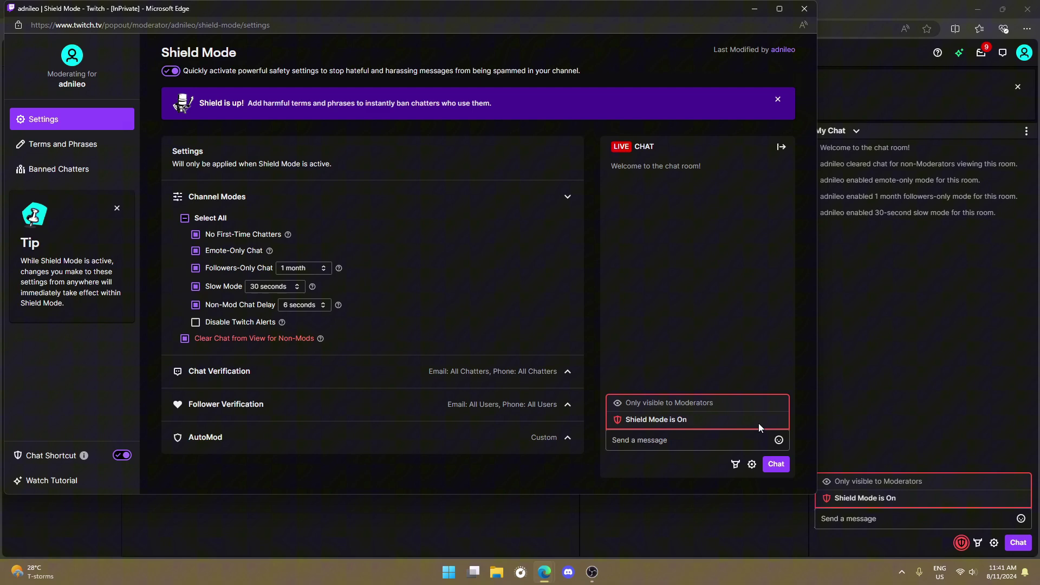
Send '/mod sery_bot' in the channel's chat to make sery_bot a moderator.
{"action": "left_click", "coordinate": [804, 8]}
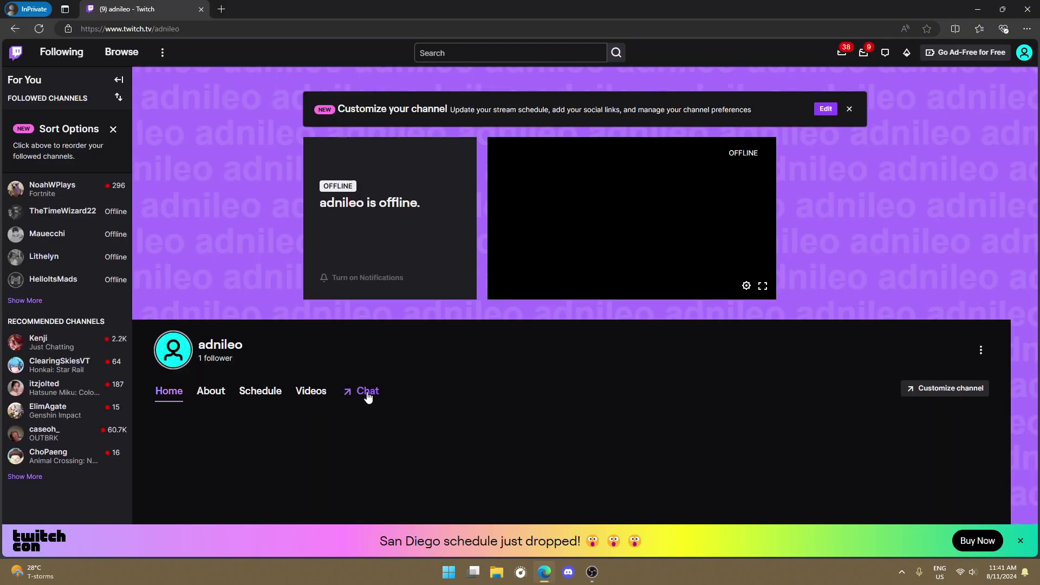
{"action": "left_click", "coordinate": [366, 391]}
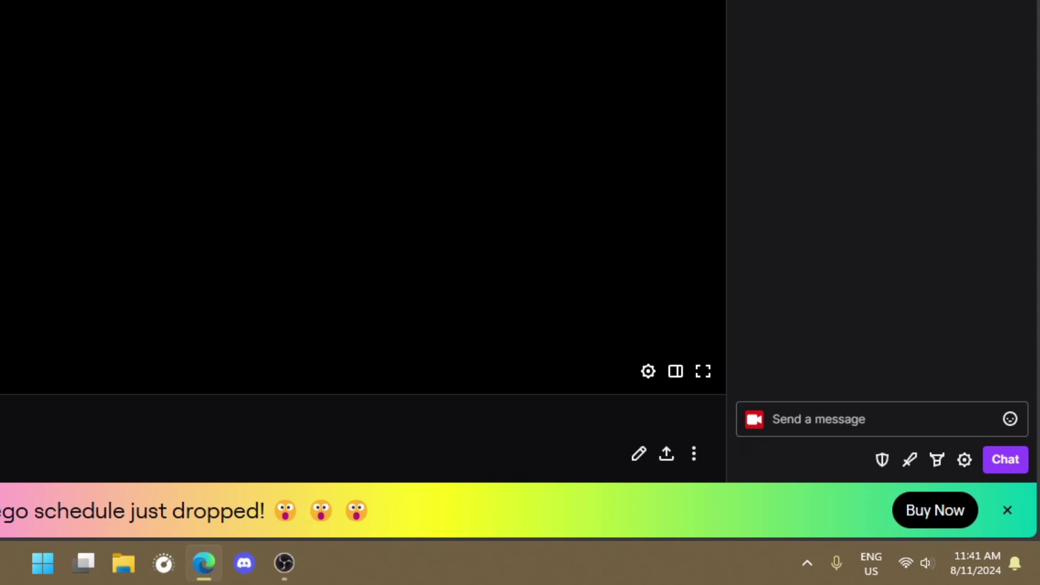
{"action": "left_click", "coordinate": [832, 420]}
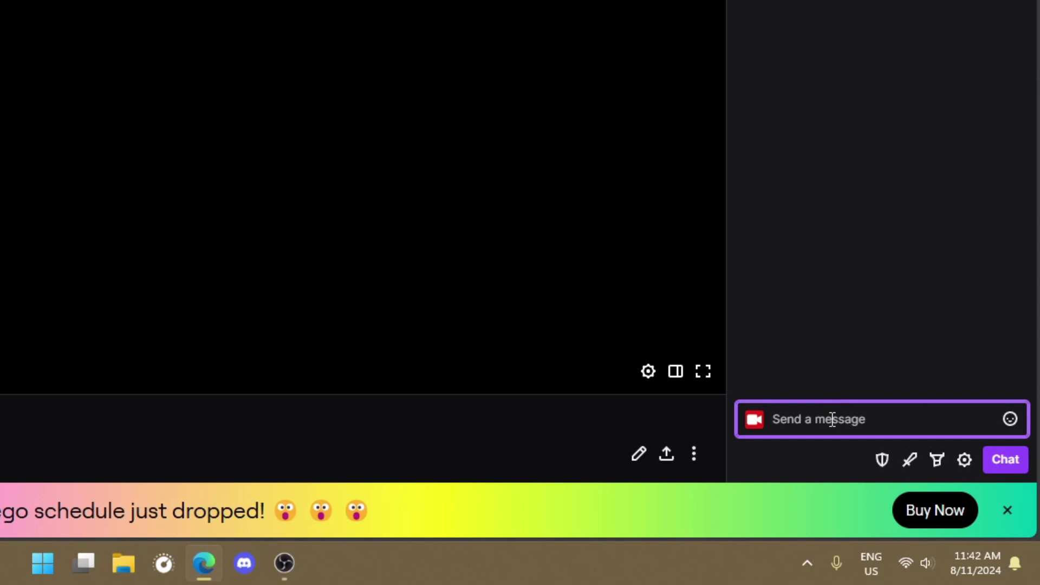
{"action": "type", "text": "/mod"}
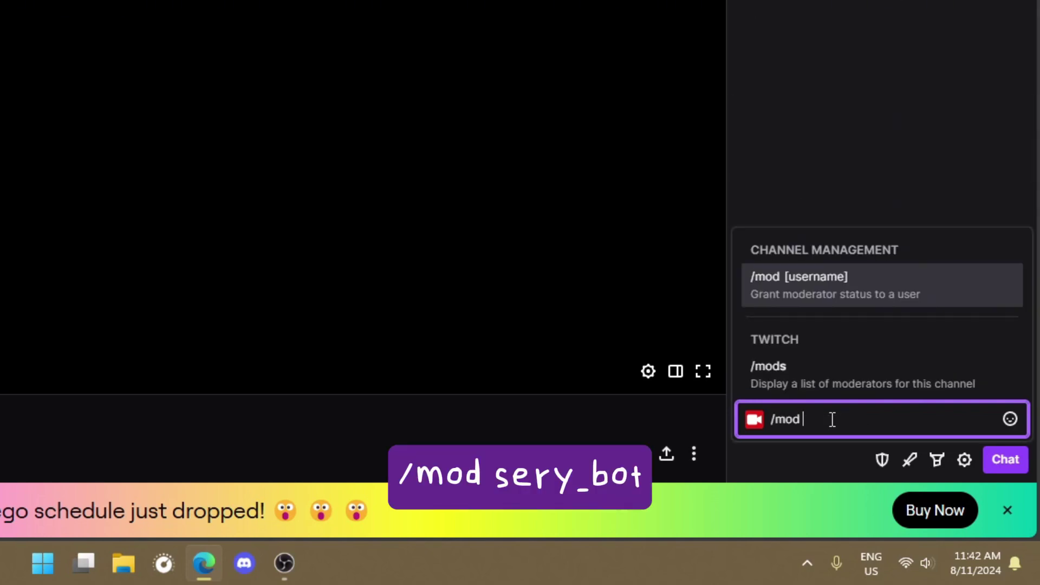
{"action": "type", "text": " sery"}
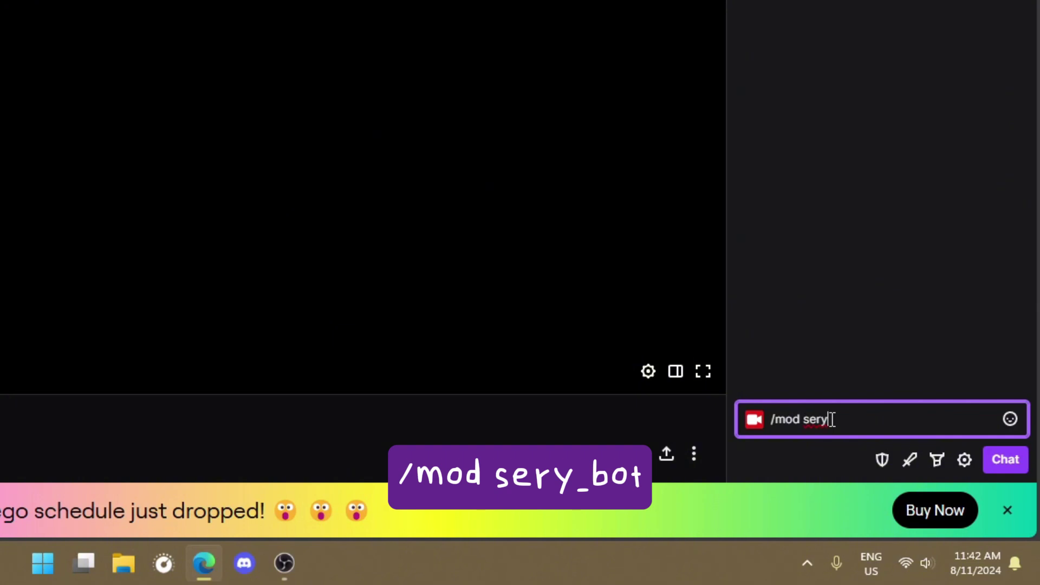
{"action": "type", "text": "_bot"}
{"action": "key", "text": "Return"}
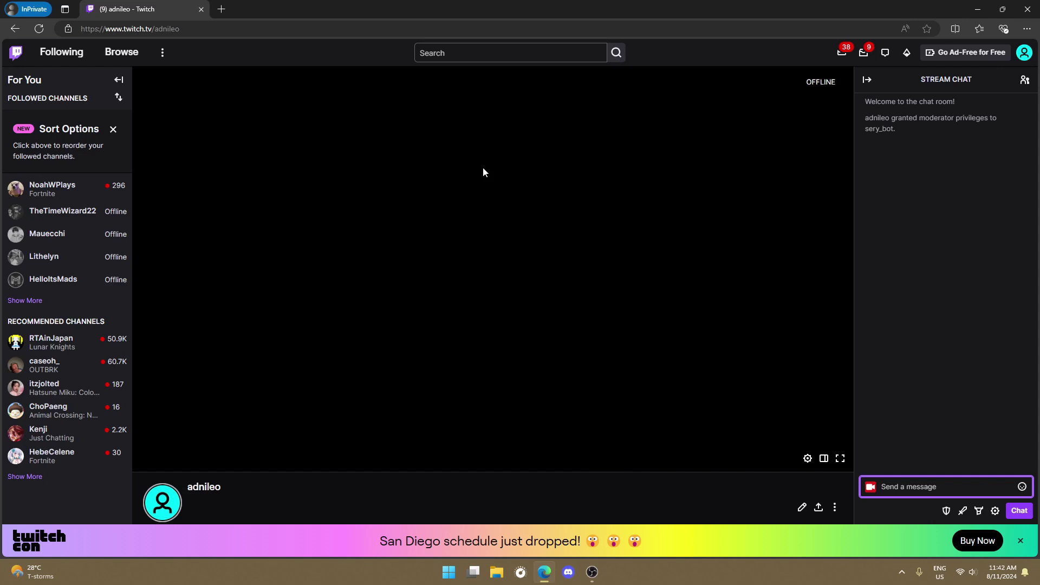
Search Twitch for 'sery_bot' in a new tab and open the Sery_Bot channel result.
{"action": "left_click", "coordinate": [458, 54]}
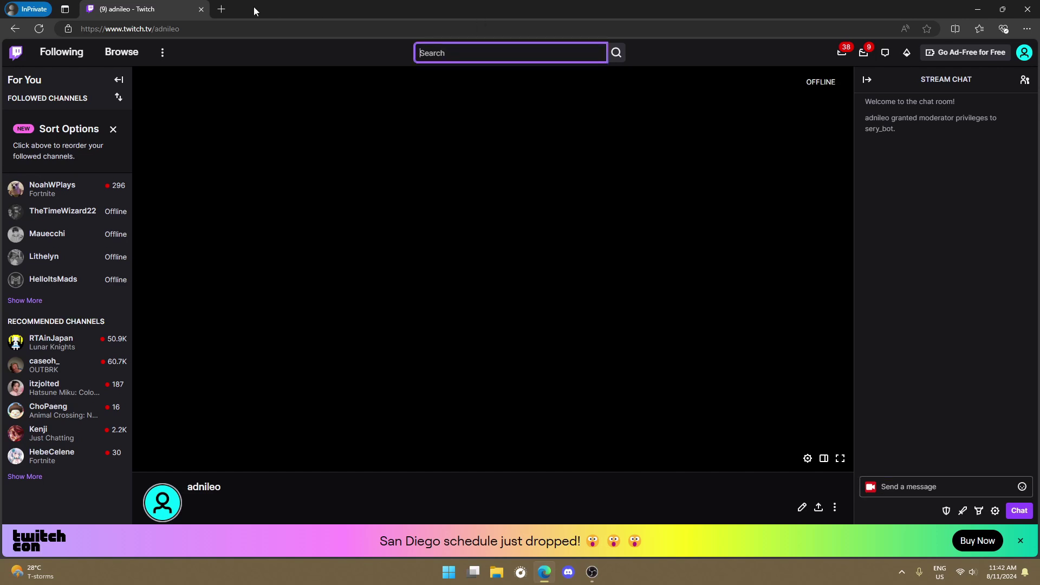
{"action": "left_click", "coordinate": [220, 11]}
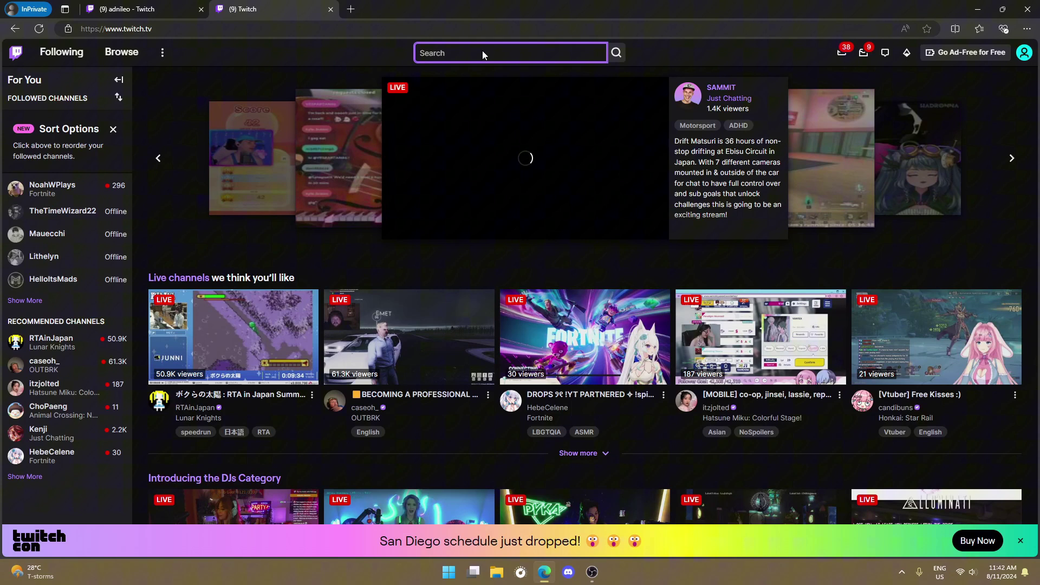
{"action": "type", "text": "sery)_"}
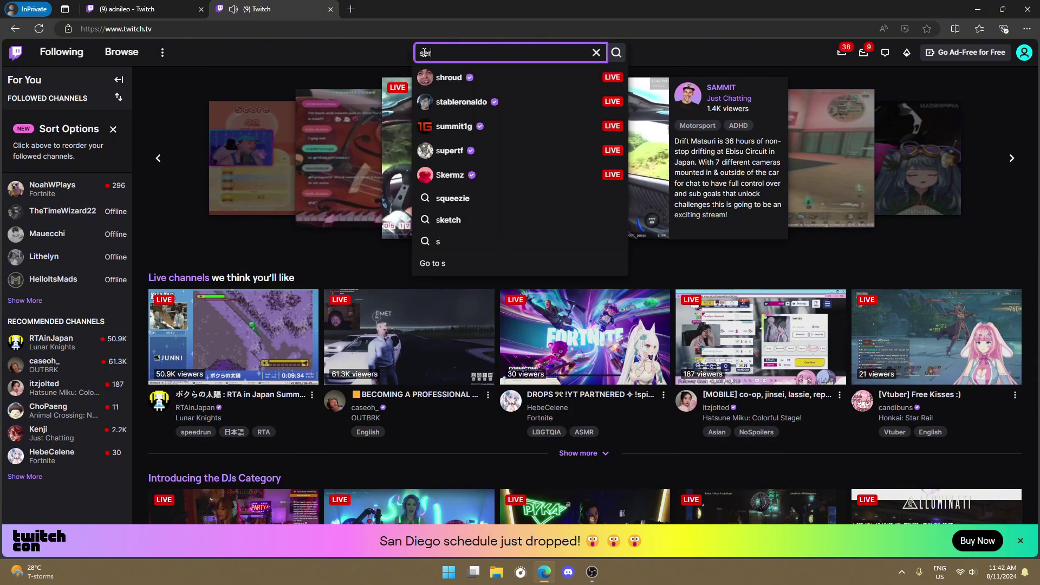
{"action": "key", "text": "BackSpace"}
{"action": "key", "text": "BackSpace"}
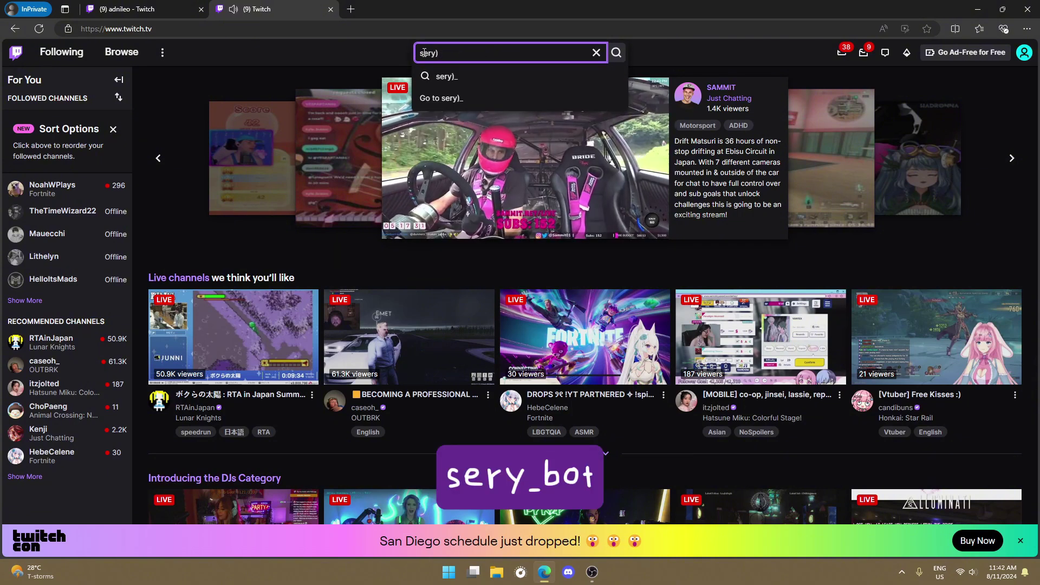
{"action": "type", "text": "_bot"}
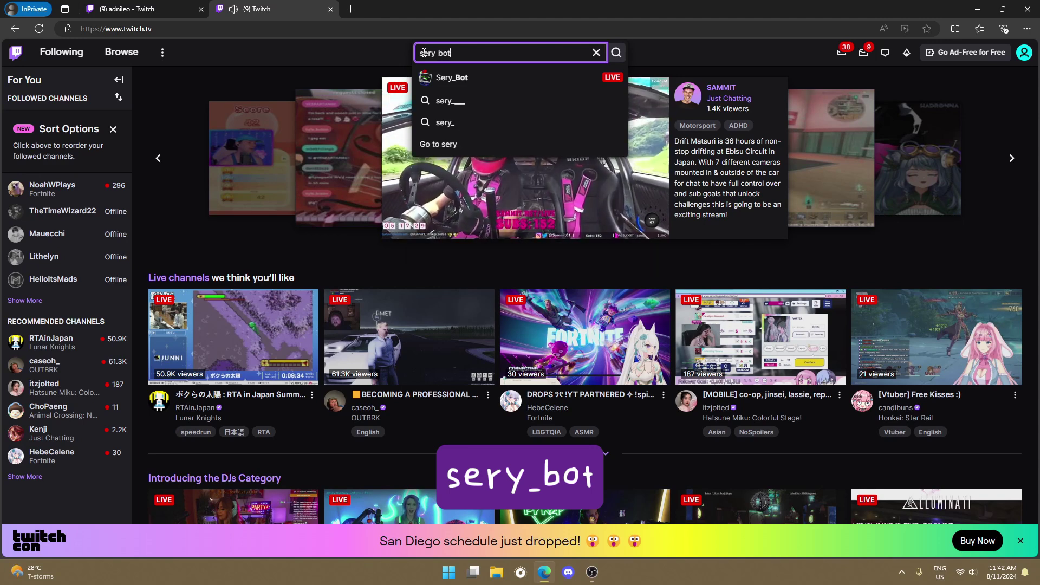
{"action": "key", "text": "Return"}
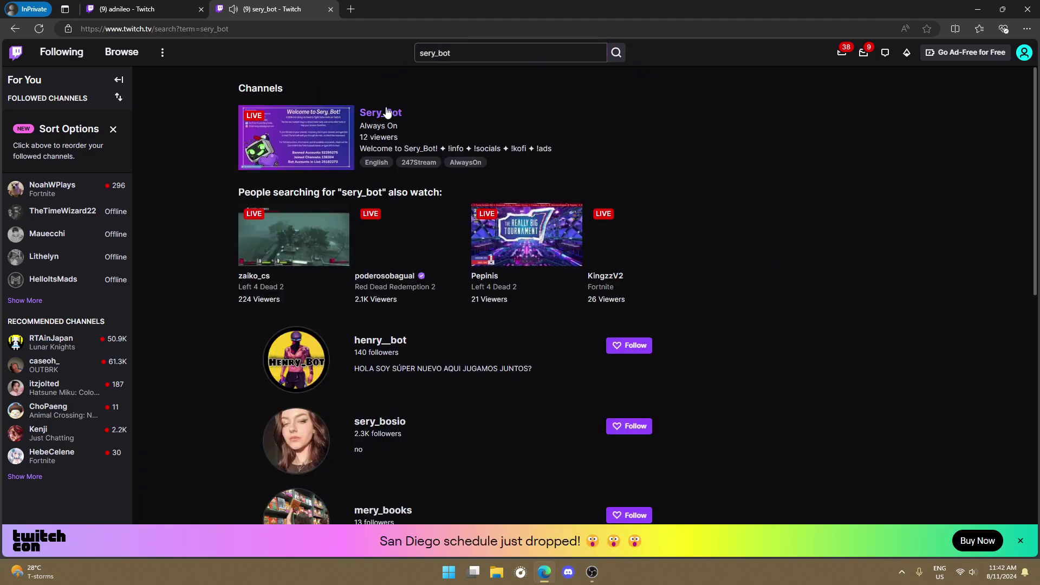
{"action": "left_click", "coordinate": [392, 114]}
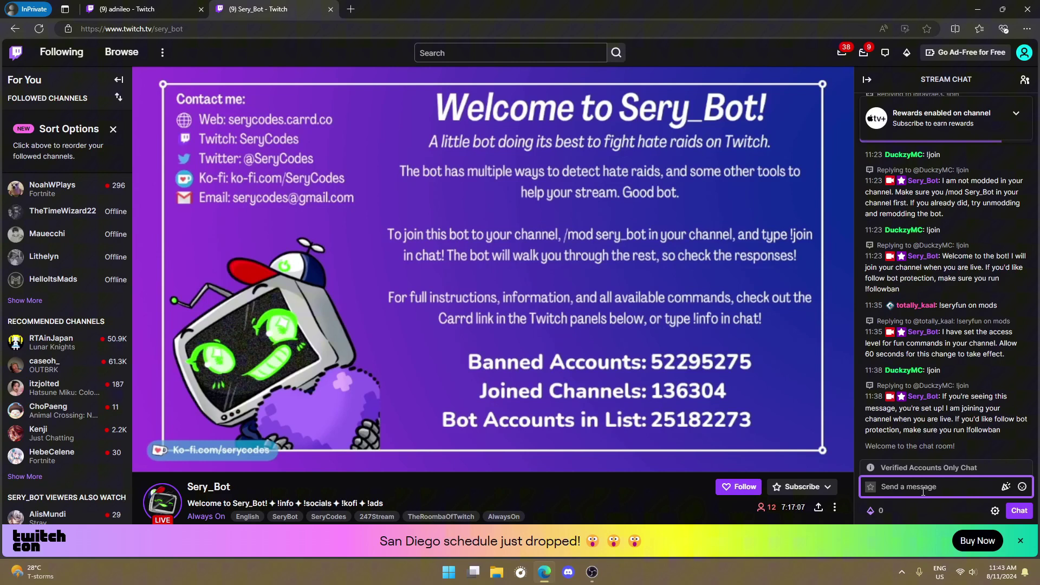
Send '!join' in Sery_Bot's chat.
{"action": "type", "text": "!"}
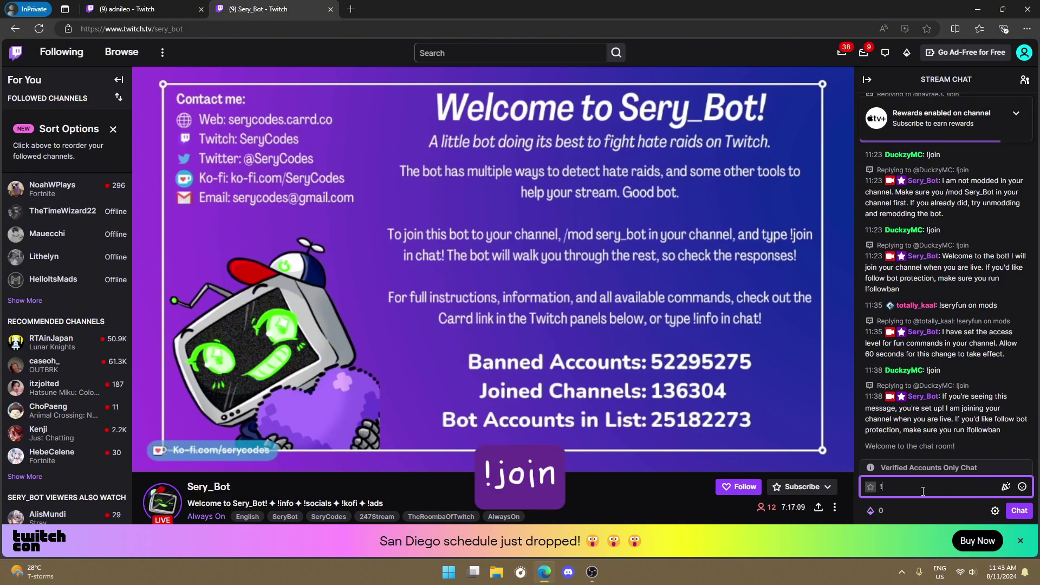
{"action": "type", "text": "join"}
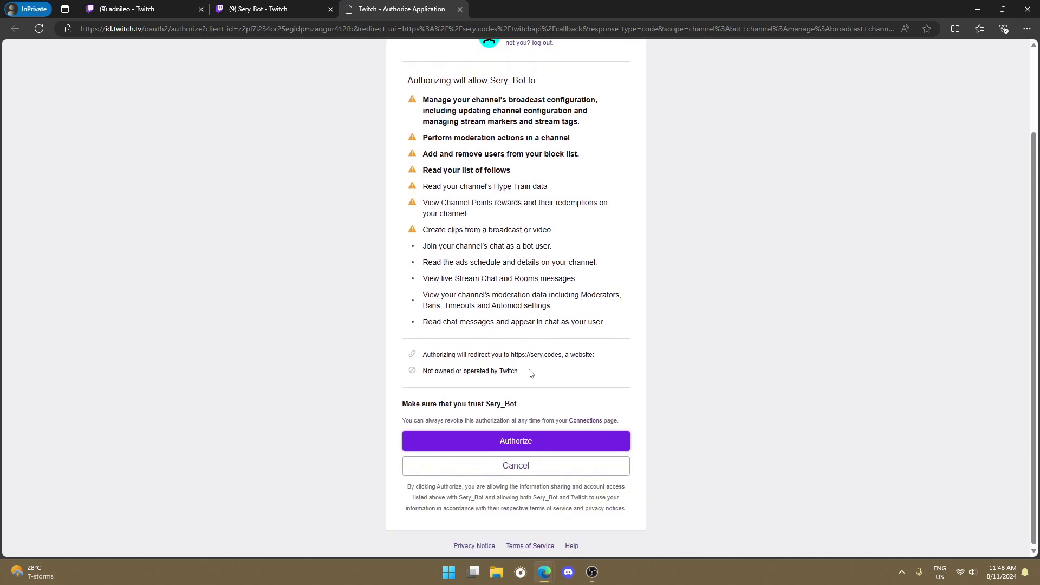
{"action": "scroll", "coordinate": [577, 274], "scroll_direction": "up", "scroll_amount": 1}
{"action": "scroll", "coordinate": [542, 239], "scroll_direction": "up", "scroll_amount": 1}
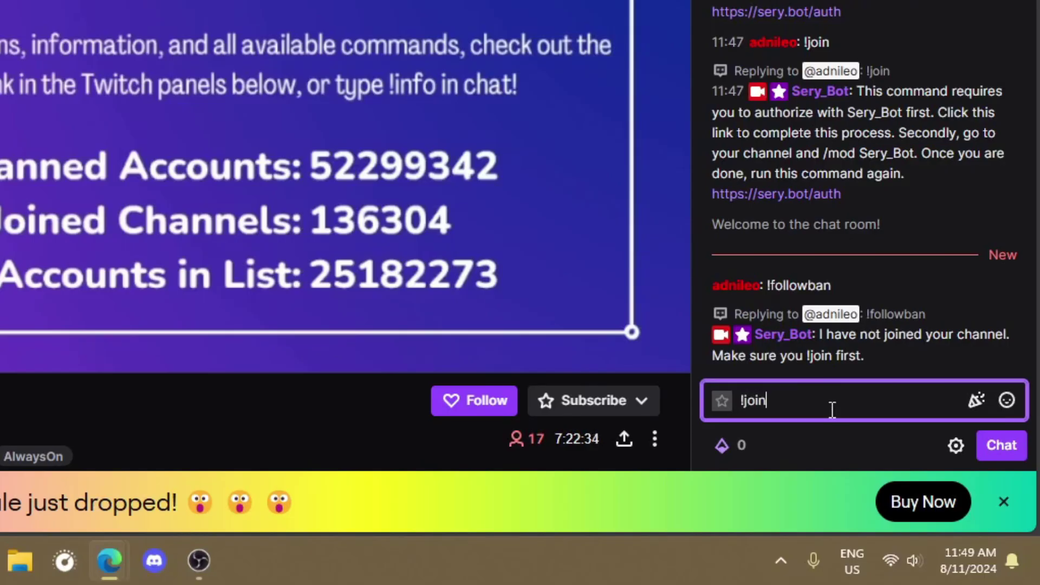
{"action": "key", "text": "Return"}
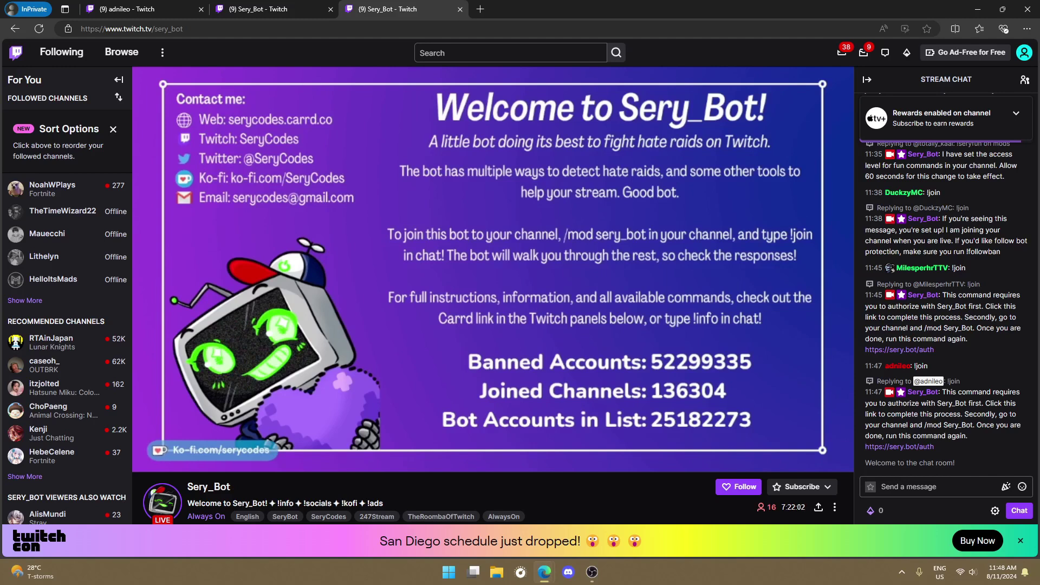
Scroll up Sery_Bot's chat to read the bot's reply to '!join'.
{"action": "mouse_move", "coordinate": [448, 420]}
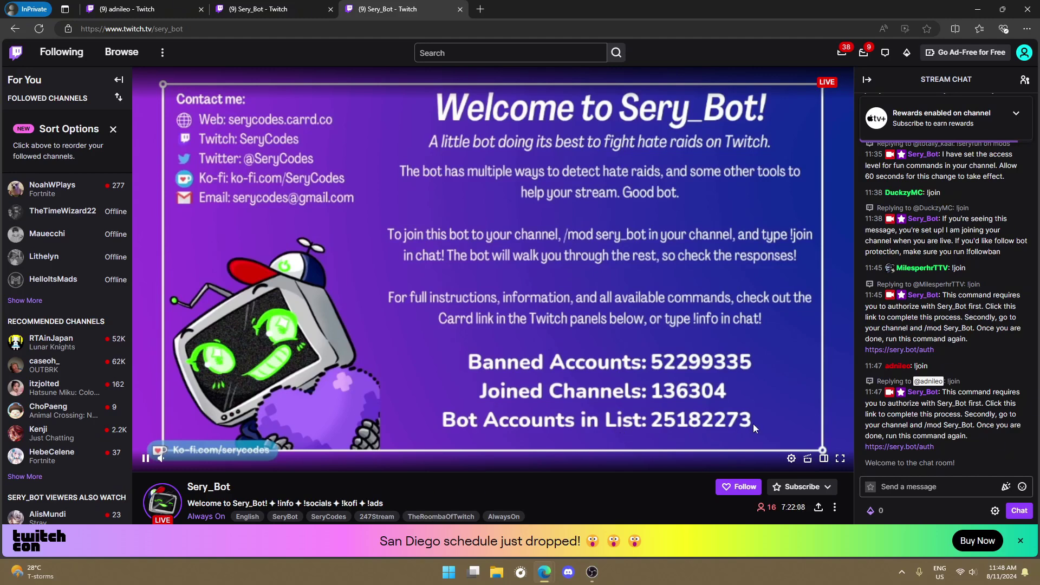
{"action": "scroll", "coordinate": [946, 413], "scroll_direction": "up", "scroll_amount": 3}
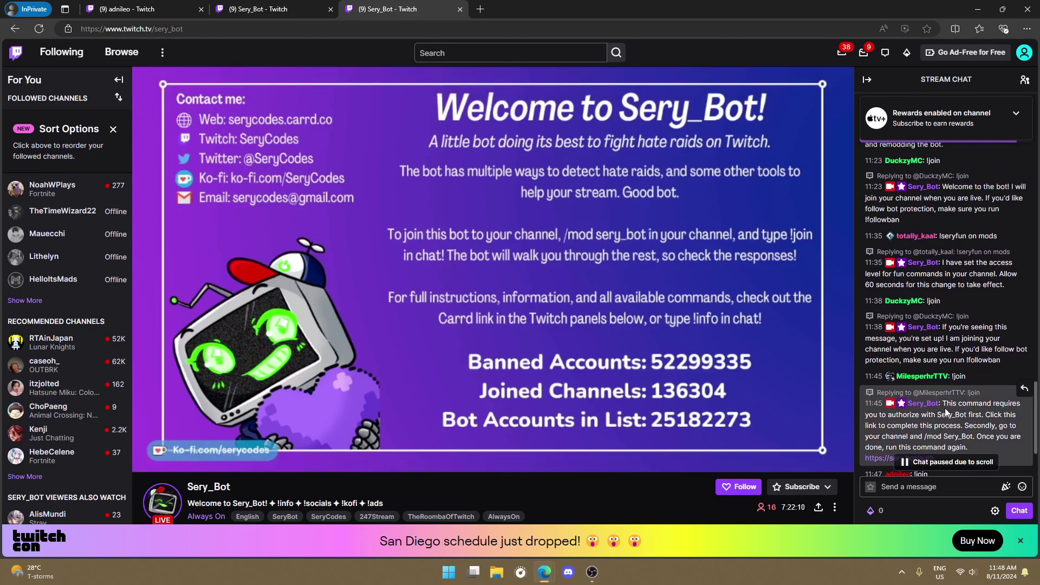